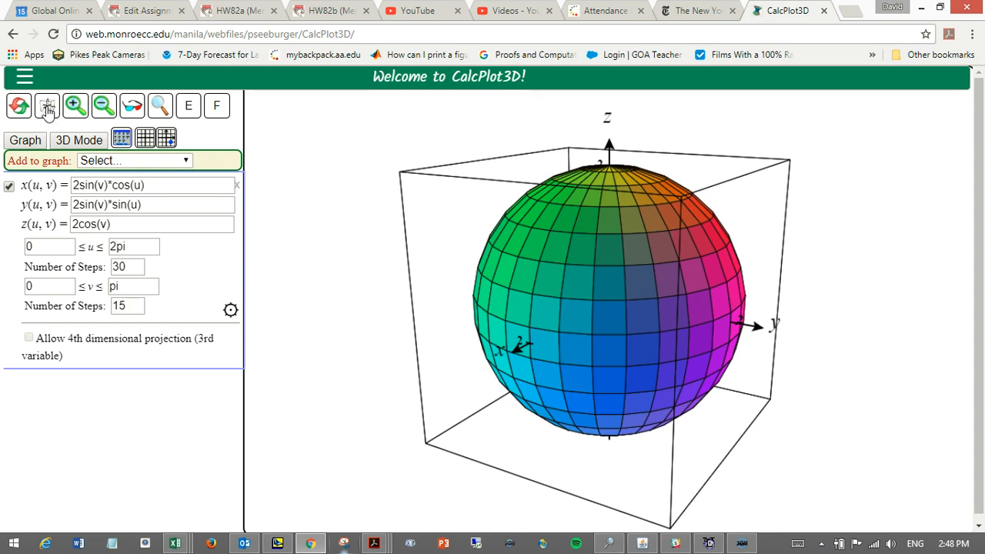
# Examine the available graph object types and the sphere's parametric equations for x, y and z.
pyautogui.click(180, 160)
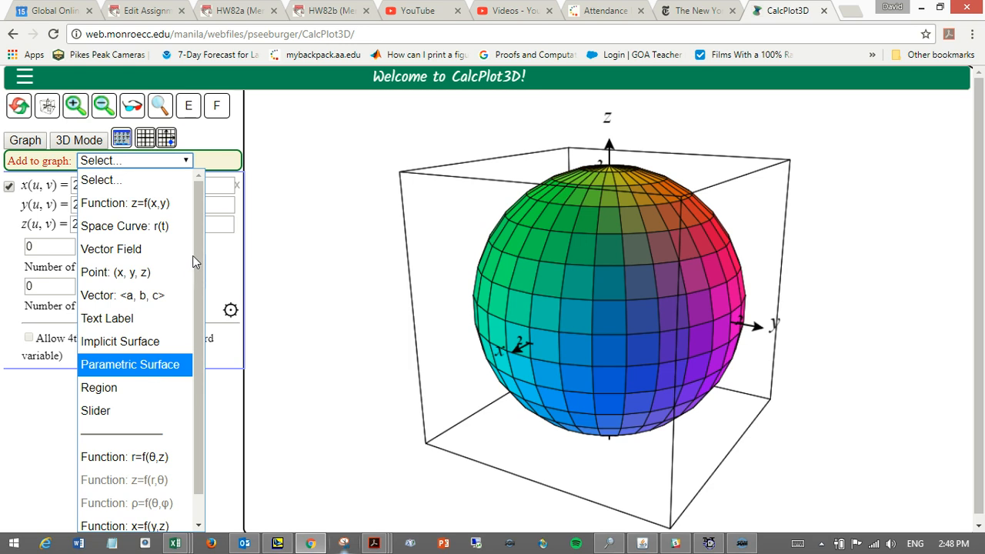
pyautogui.click(258, 232)
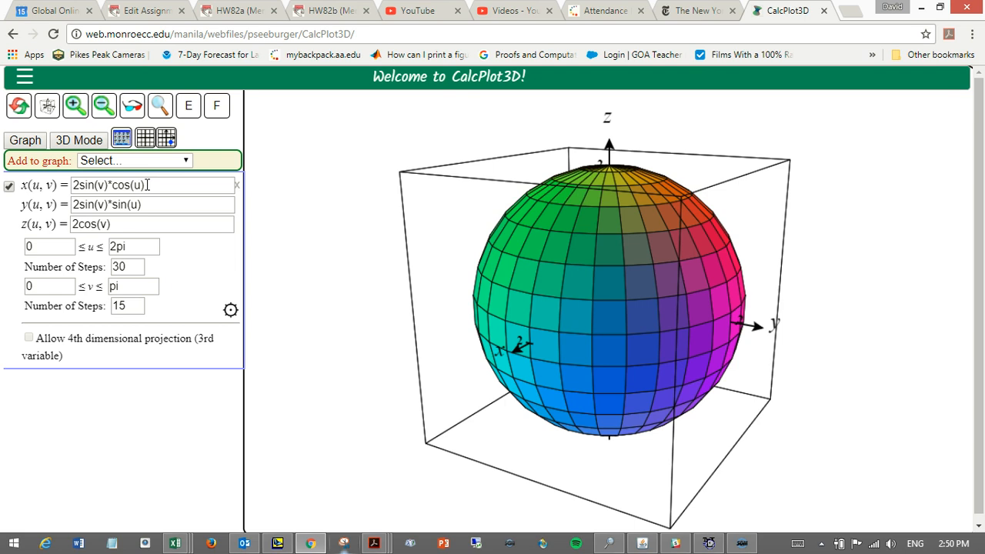
pyautogui.click(121, 230)
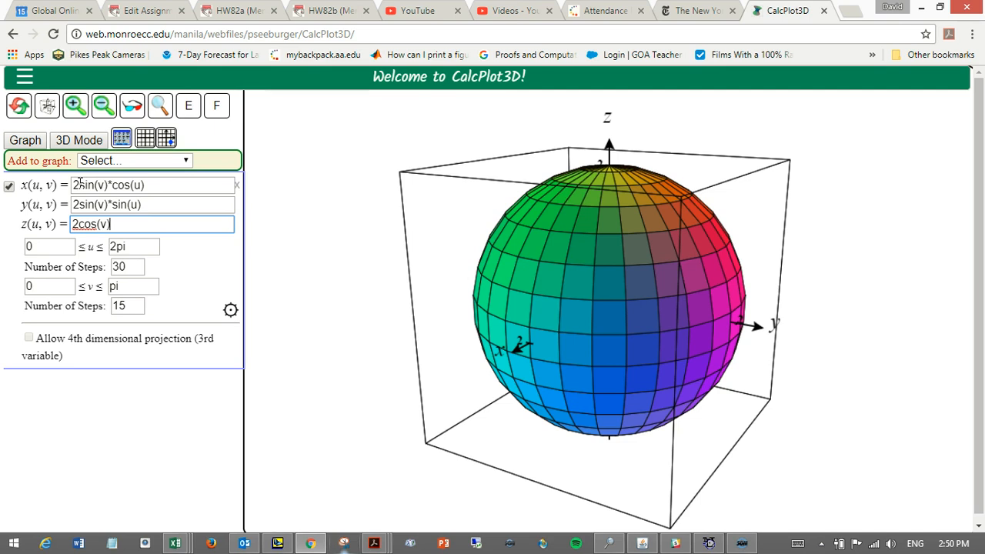
pyautogui.click(80, 186)
pyautogui.click(80, 202)
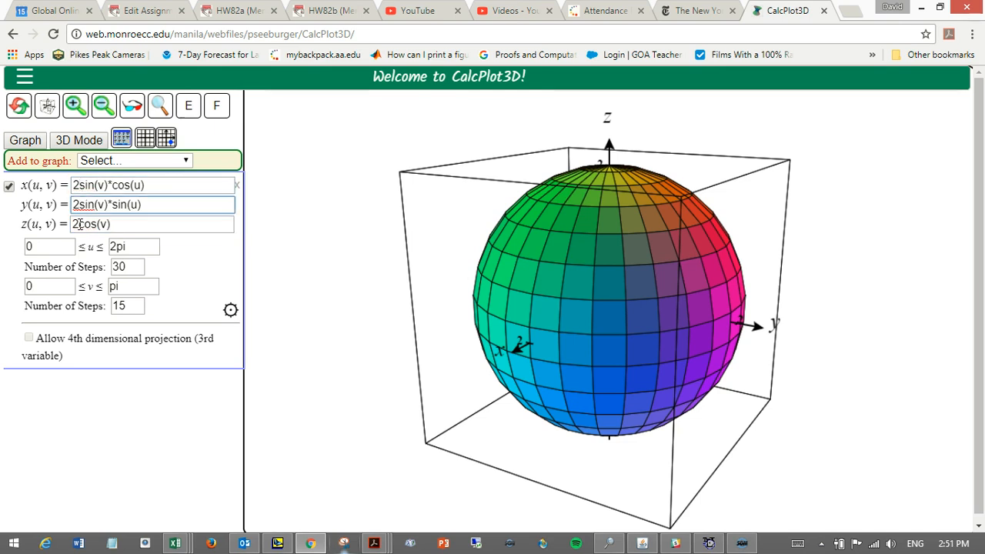
pyautogui.click(80, 223)
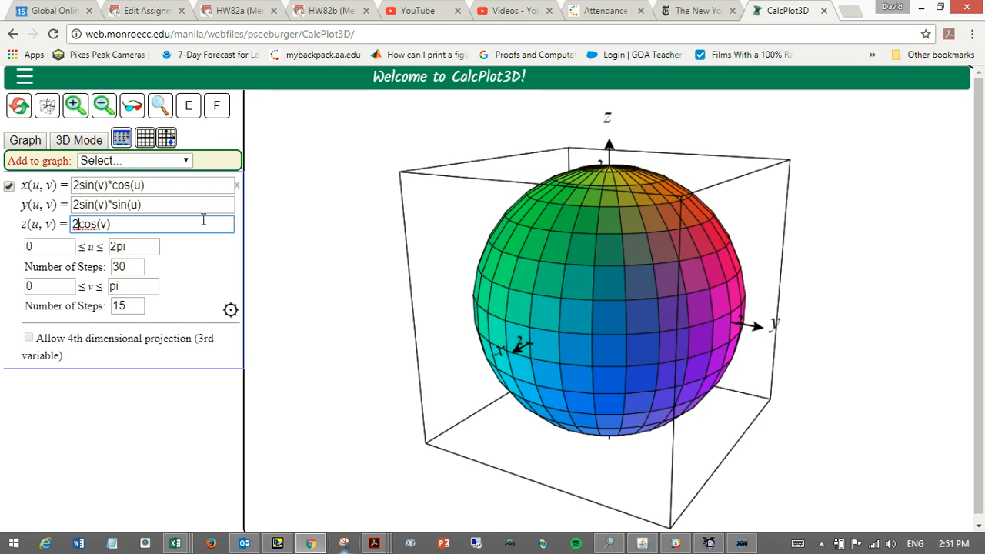
pyautogui.click(78, 186)
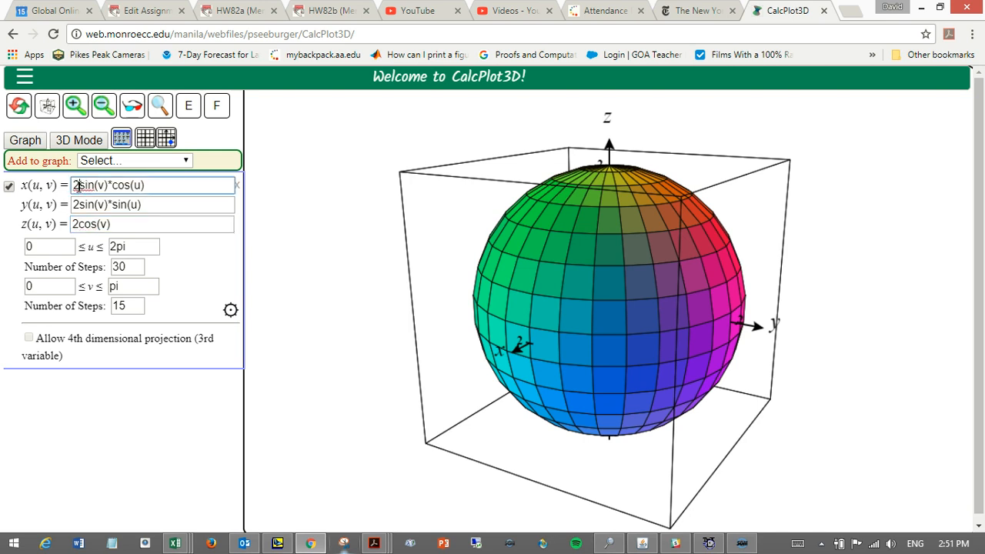
pyautogui.click(78, 202)
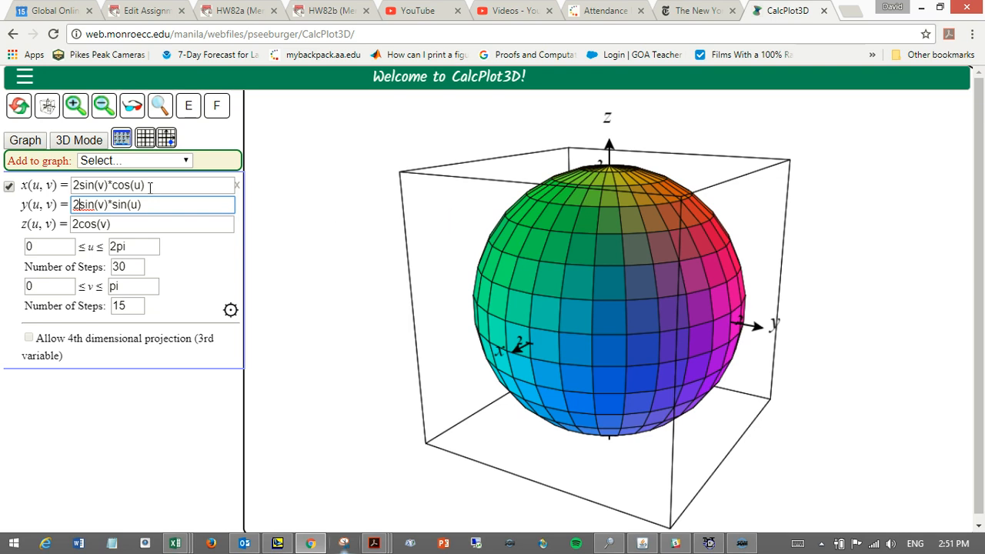
pyautogui.click(80, 185)
pyautogui.click(79, 204)
pyautogui.click(74, 224)
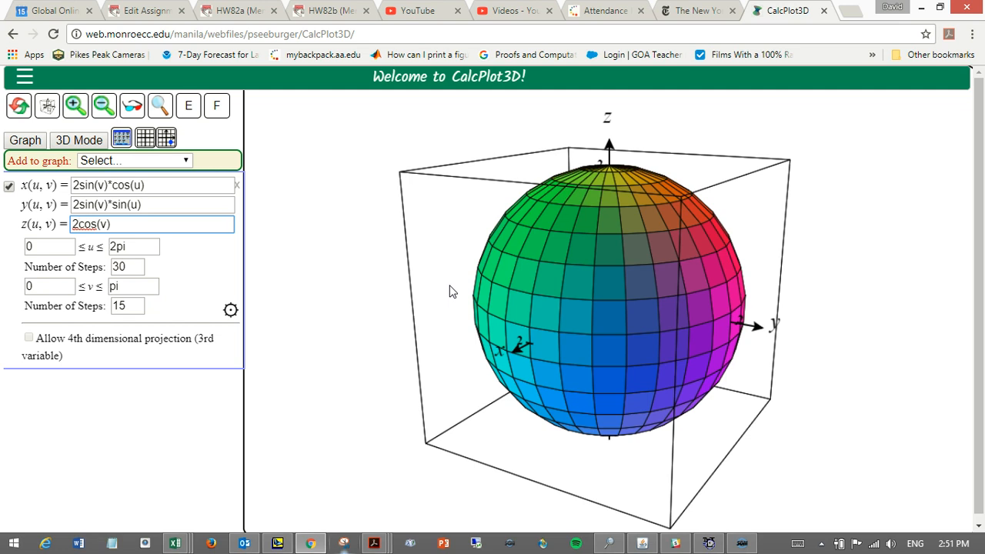
# Replace the parametric surface's x equation with u and its y equation with v.
pyautogui.click(154, 185)
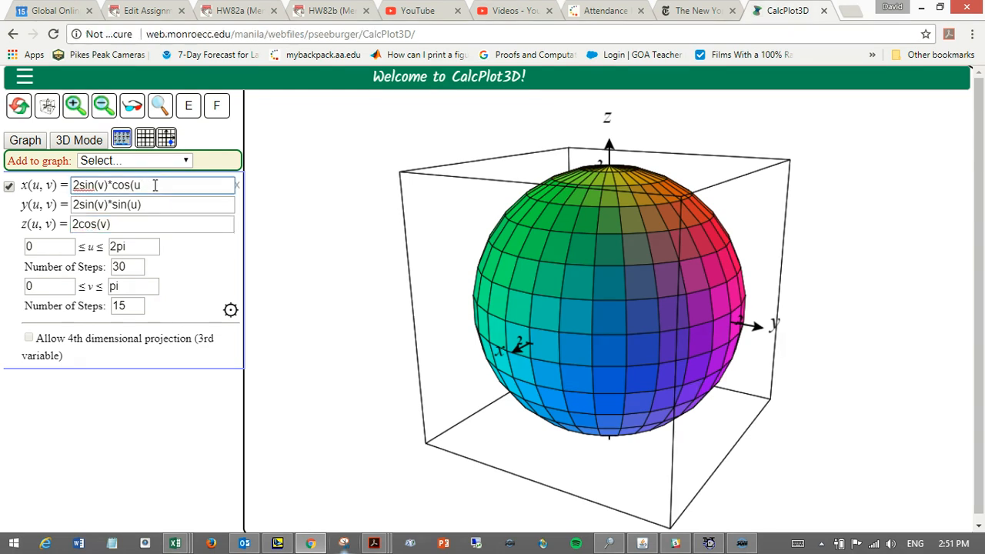
pyautogui.press('BackSpace')
pyautogui.press('BackSpace')
pyautogui.press('BackSpace')
pyautogui.press('BackSpace')
pyautogui.press('BackSpace')
pyautogui.press('BackSpace')
pyautogui.press('BackSpace')
pyautogui.press('BackSpace')
pyautogui.press('BackSpace')
pyautogui.press('BackSpace')
pyautogui.press('BackSpace')
pyautogui.press('BackSpace')
pyautogui.press('BackSpace')
pyautogui.press('BackSpace')
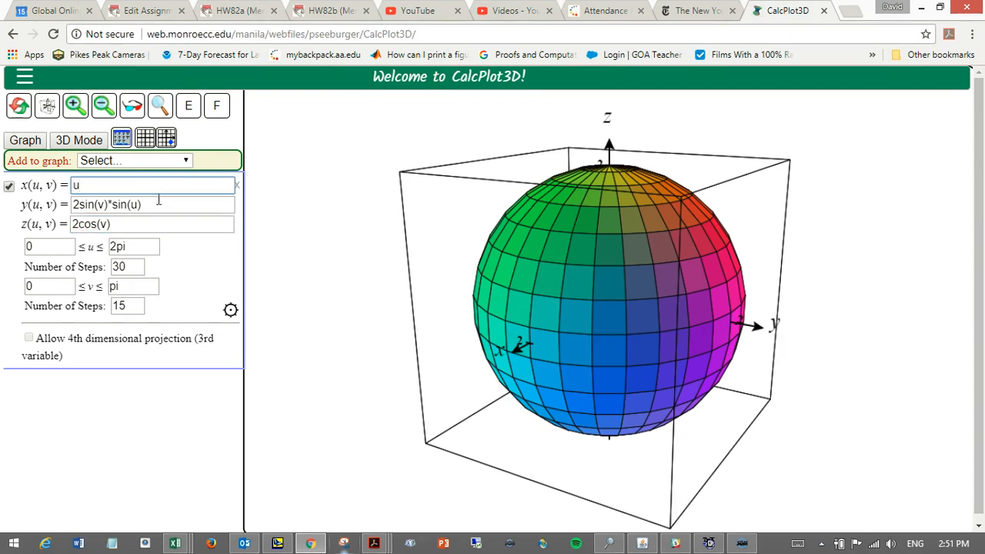
pyautogui.click(158, 202)
pyautogui.press('BackSpace')
pyautogui.press('BackSpace')
pyautogui.press('BackSpace')
pyautogui.press('BackSpace')
pyautogui.press('BackSpace')
pyautogui.press('BackSpace')
pyautogui.press('BackSpace')
pyautogui.press('BackSpace')
pyautogui.press('BackSpace')
pyautogui.press('BackSpace')
pyautogui.press('BackSpace')
pyautogui.press('BackSpace')
pyautogui.press('BackSpace')
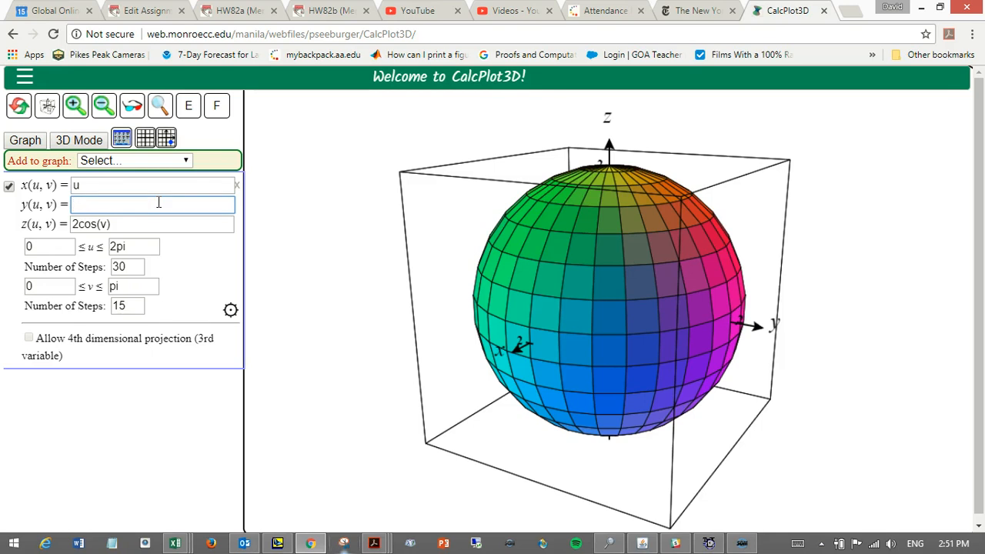
pyautogui.write('v')
# Set the surface's z equation to u^2+v^2 and redraw the graph.
pyautogui.click(155, 224)
pyautogui.press('BackSpace')
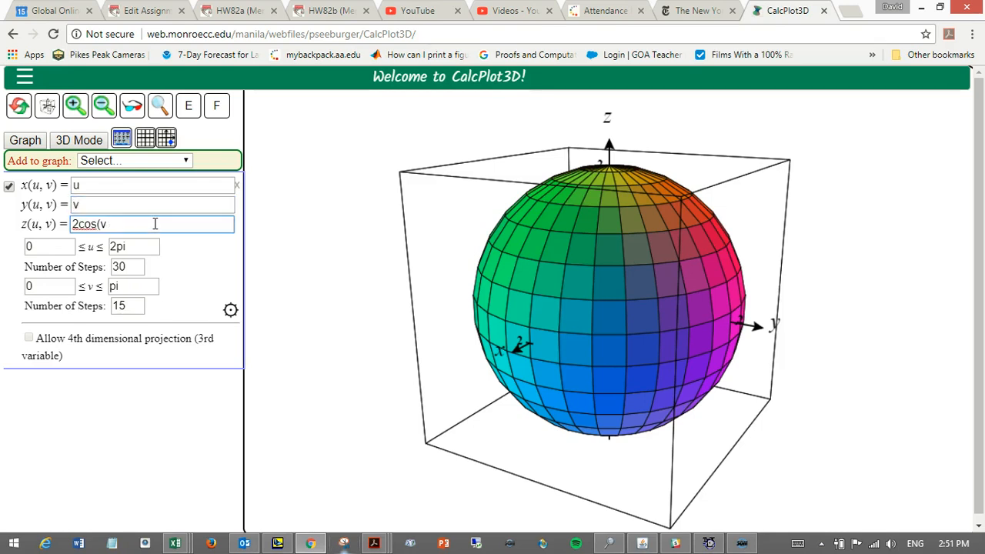
pyautogui.press('BackSpace')
pyautogui.press('BackSpace')
pyautogui.press('BackSpace')
pyautogui.press('BackSpace')
pyautogui.press('BackSpace')
pyautogui.press('BackSpace')
pyautogui.write('u^2+v^2')
pyautogui.click(9, 187)
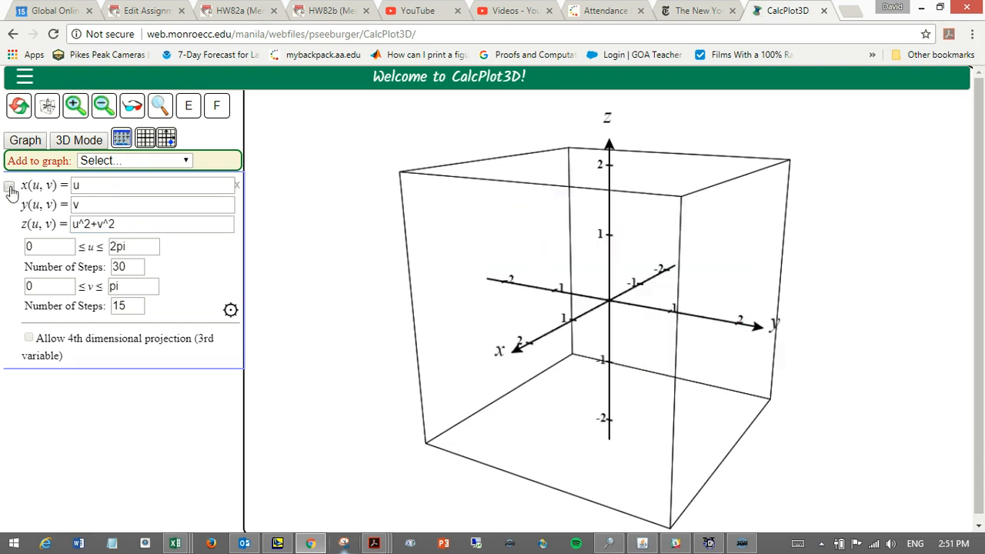
pyautogui.click(10, 187)
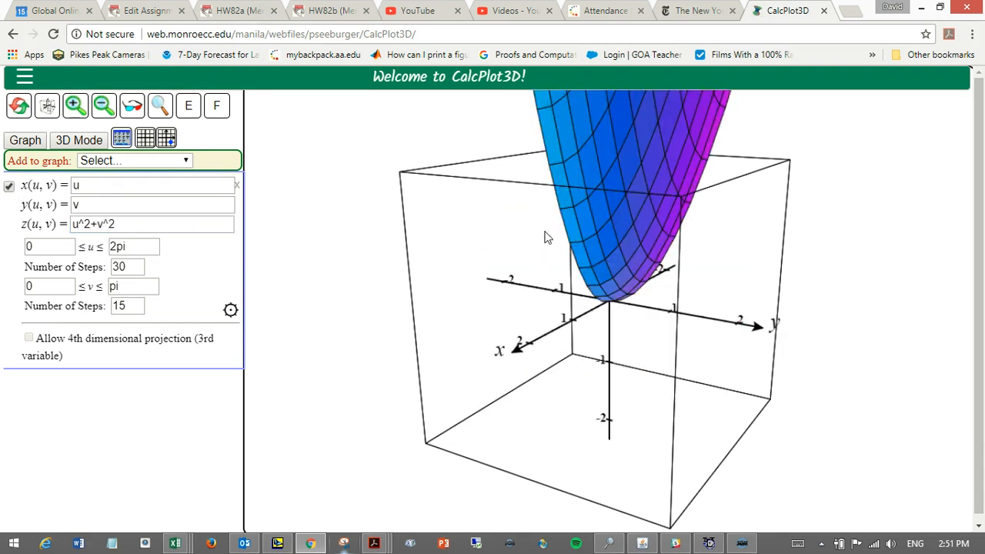
# Set the range of parameter u from -1 to 1.
pyautogui.moveTo(544, 238); pyautogui.dragTo(603, 274)
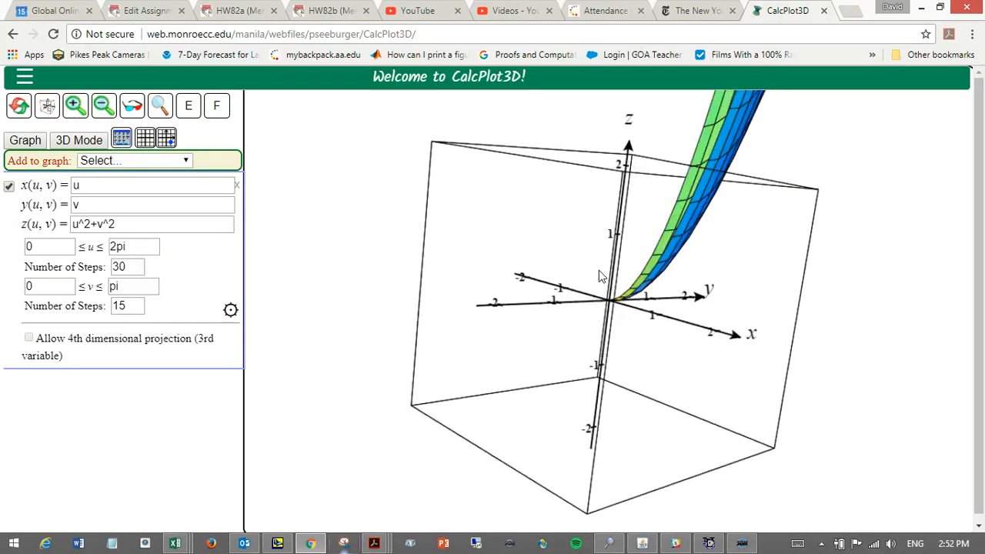
pyautogui.click(36, 248)
pyautogui.click(151, 246)
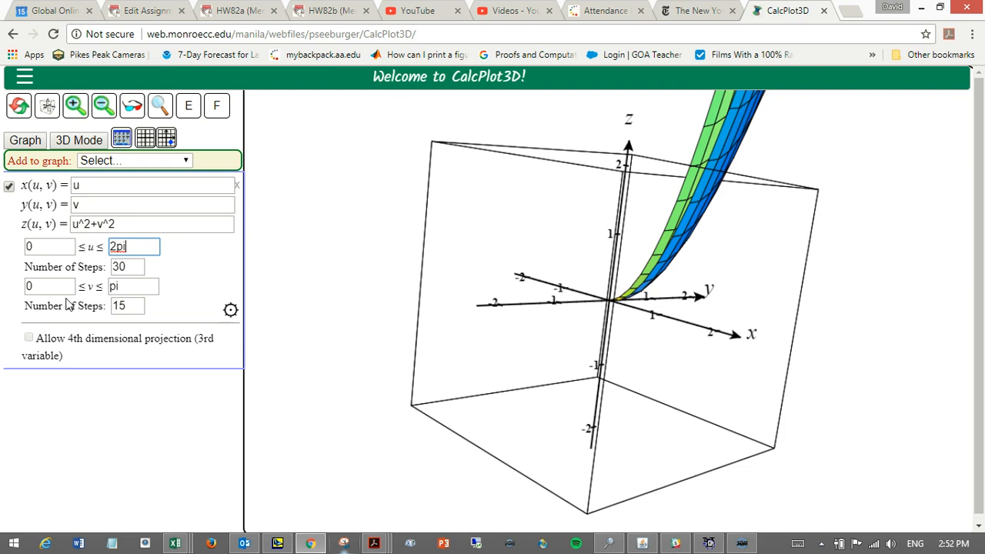
pyautogui.click(40, 286)
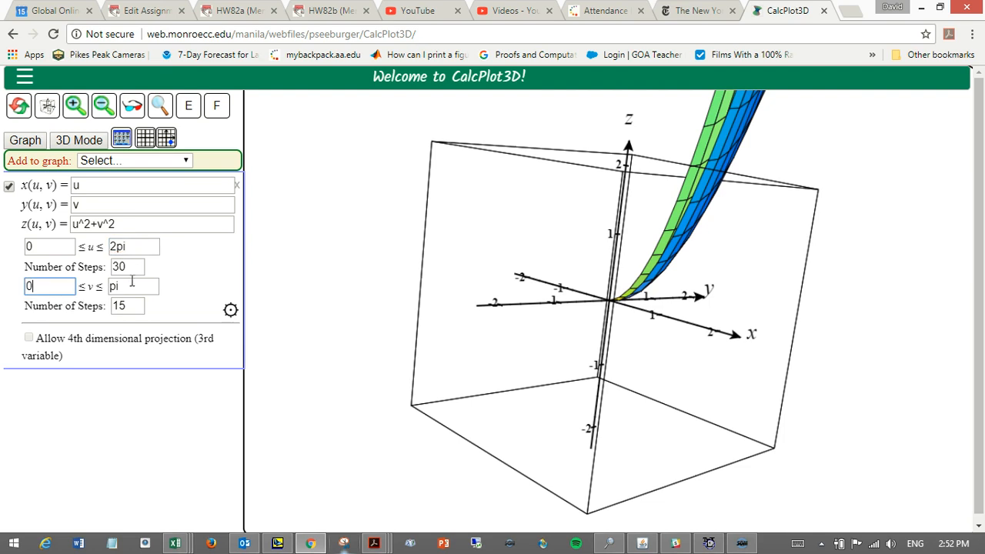
pyautogui.click(47, 248)
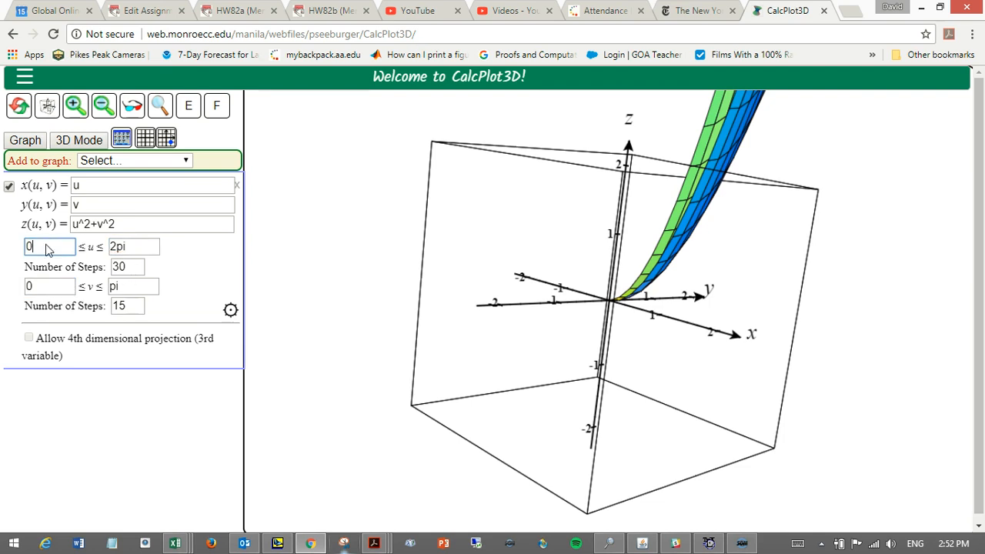
pyautogui.press('BackSpace')
pyautogui.write('-1')
pyautogui.press('Tab')
pyautogui.write('1')
pyautogui.press('Tab')
pyautogui.press('Tab')
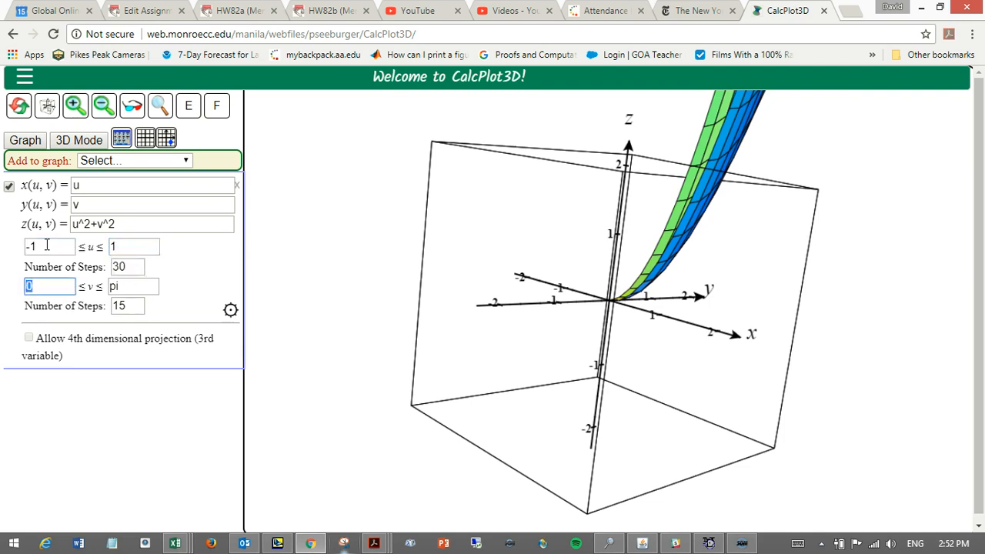
# Set the range of parameter v from -1 to 1 and replot the surface.
pyautogui.write('-1')
pyautogui.press('Tab')
pyautogui.write('1')
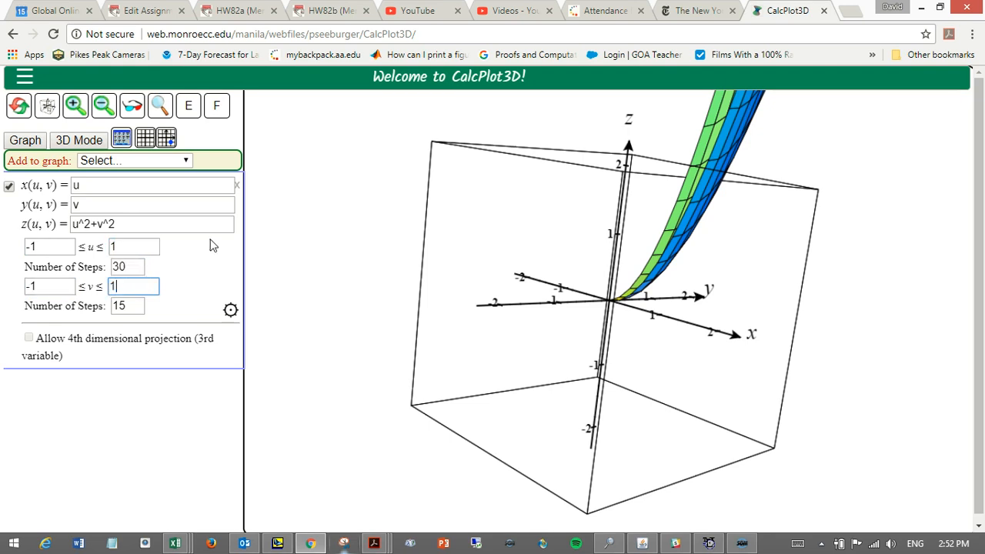
pyautogui.click(206, 245)
pyautogui.click(138, 287)
pyautogui.press('Return')
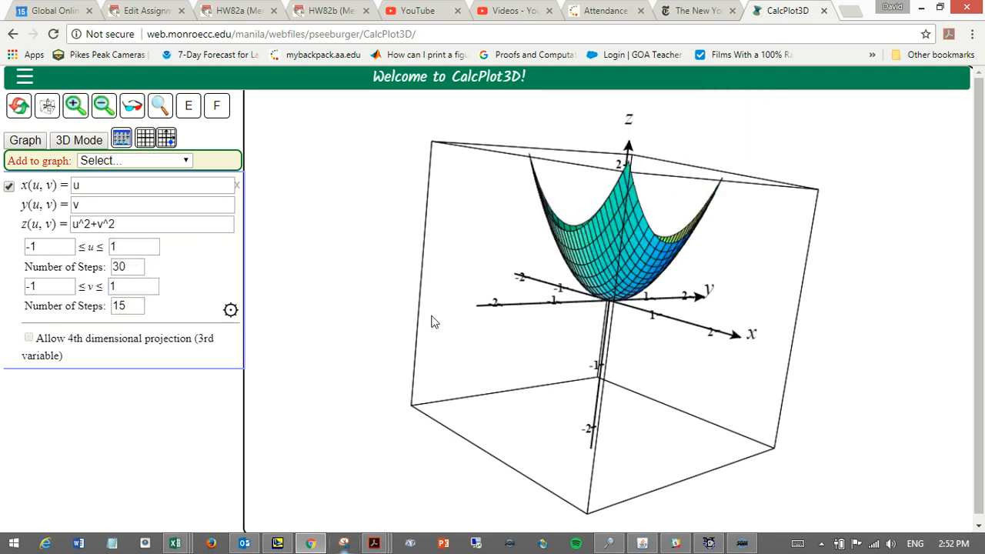
# Examine the paraboloid from several angles, comparing its shape with its equations and the u and v limits.
pyautogui.moveTo(643, 301)
pyautogui.mouseDown()
pyautogui.moveTo(596, 298)
pyautogui.moveTo(650, 300)
pyautogui.moveTo(644, 329)
pyautogui.moveTo(644, 292)
pyautogui.mouseUp()
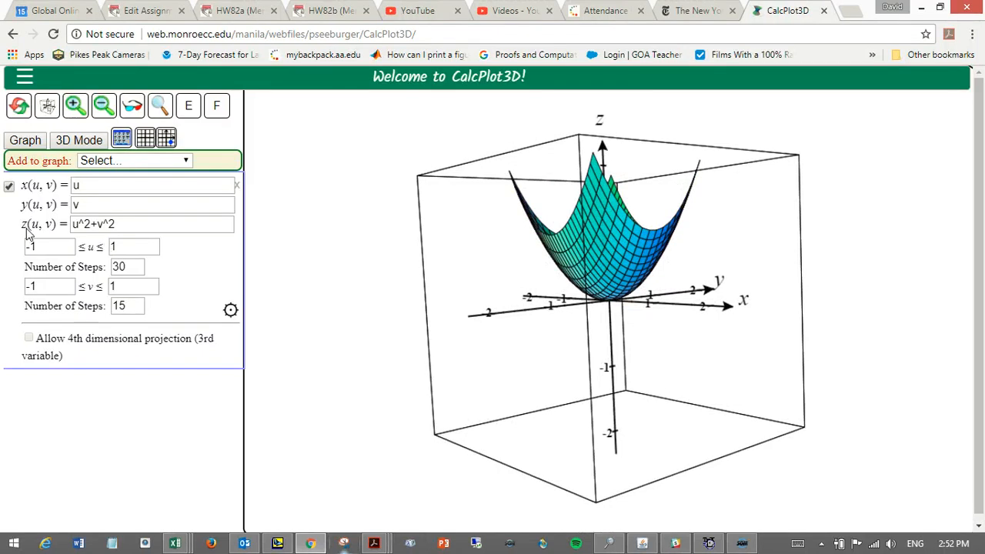
pyautogui.click(124, 224)
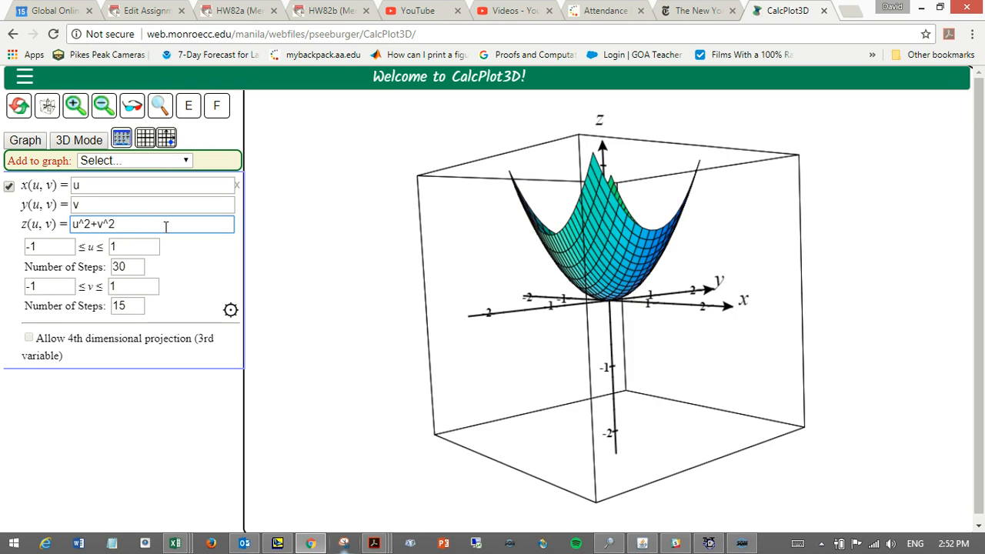
pyautogui.click(90, 185)
pyautogui.click(95, 204)
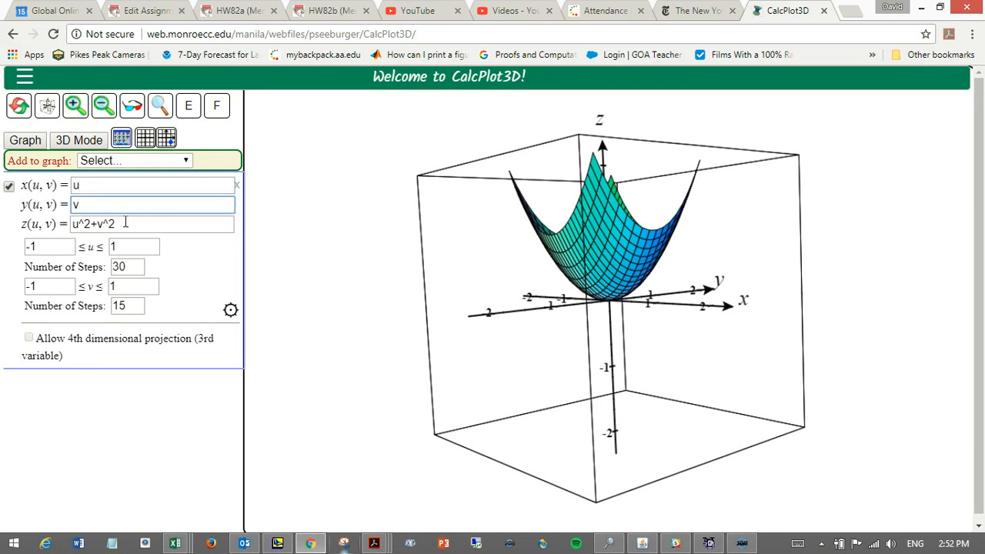
pyautogui.click(125, 223)
pyautogui.moveTo(125, 223); pyautogui.dragTo(72, 223)
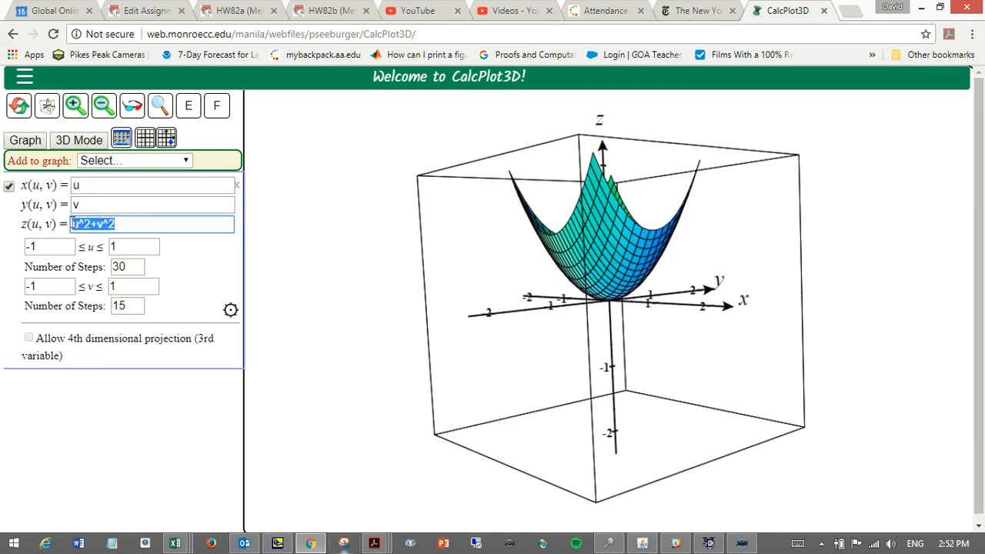
pyautogui.click(161, 223)
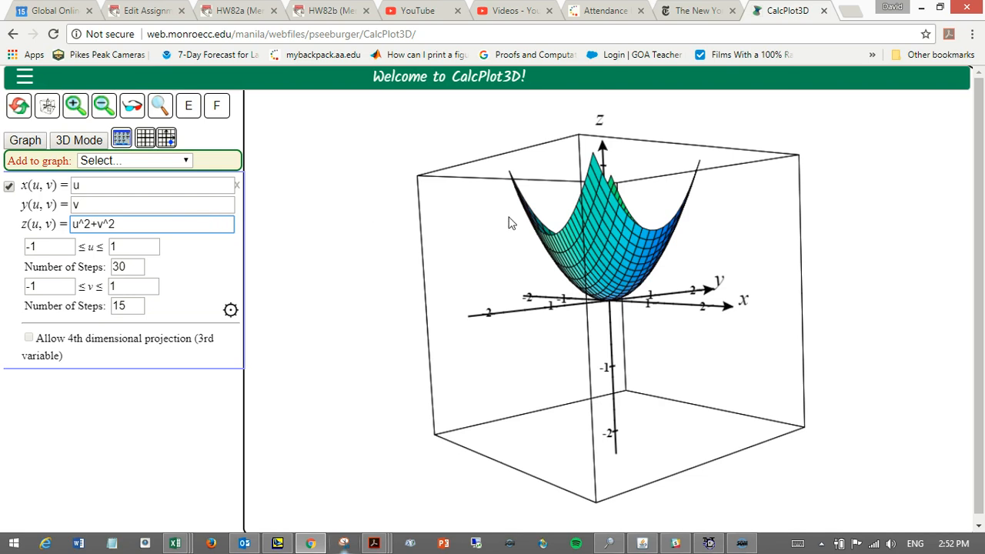
pyautogui.moveTo(533, 249)
pyautogui.mouseDown()
pyautogui.moveTo(550, 256)
pyautogui.moveTo(537, 267)
pyautogui.mouseUp()
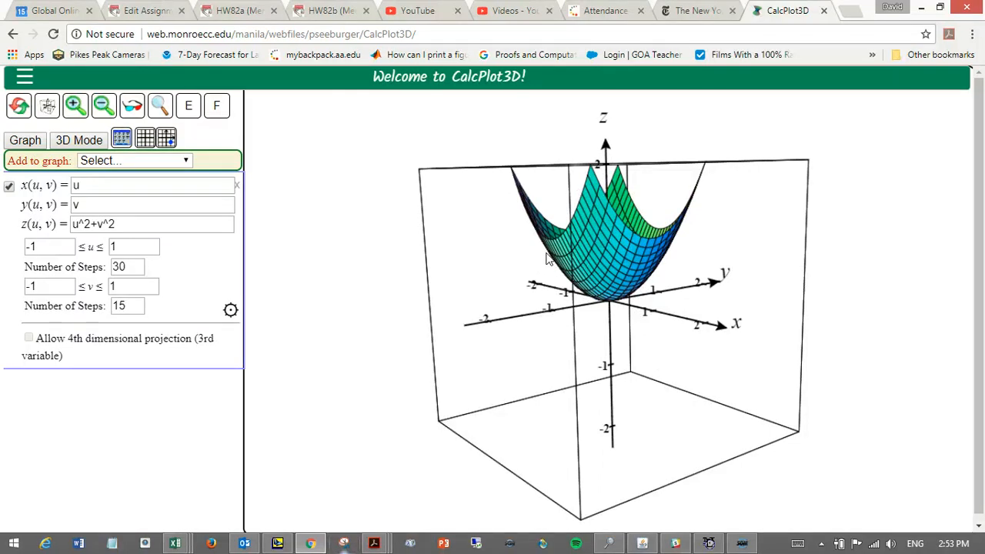
pyautogui.moveTo(544, 254)
pyautogui.mouseDown()
pyautogui.moveTo(553, 257)
pyautogui.moveTo(552, 335)
pyautogui.moveTo(560, 319)
pyautogui.moveTo(551, 282)
pyautogui.moveTo(577, 250)
pyautogui.moveTo(720, 253)
pyautogui.moveTo(551, 251)
pyautogui.moveTo(589, 268)
pyautogui.moveTo(574, 271)
pyautogui.moveTo(564, 268)
pyautogui.moveTo(602, 264)
pyautogui.moveTo(616, 246)
pyautogui.mouseUp()
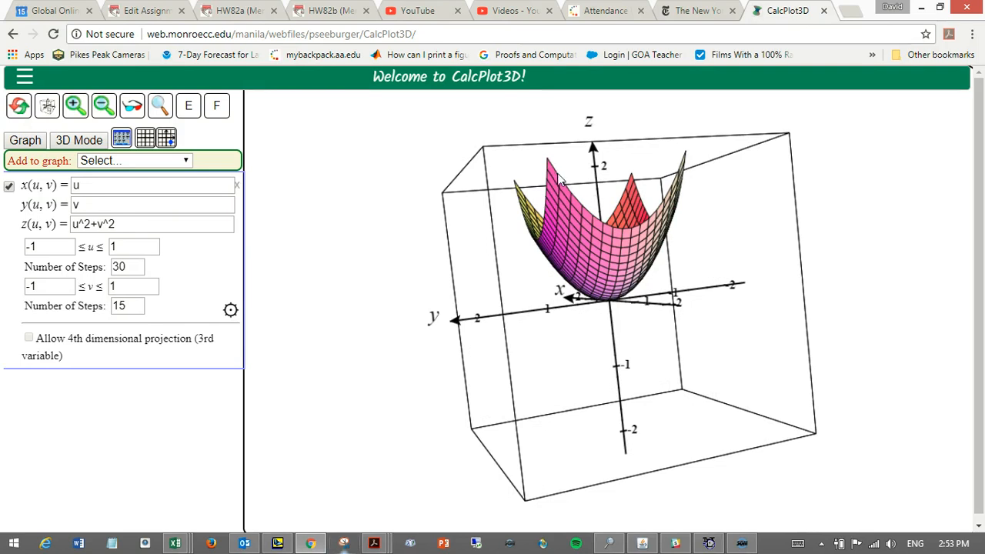
pyautogui.click(38, 246)
pyautogui.click(124, 246)
pyautogui.click(137, 286)
pyautogui.moveTo(585, 251); pyautogui.dragTo(639, 298)
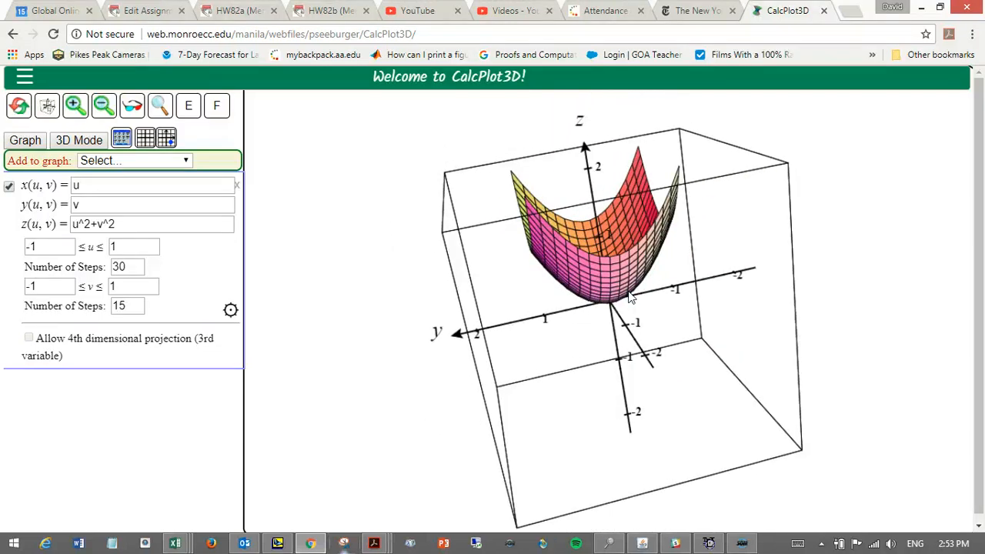
# Change the surface's x equation to u*cos(v) and its y equation to u*sin(v).
pyautogui.click(98, 185)
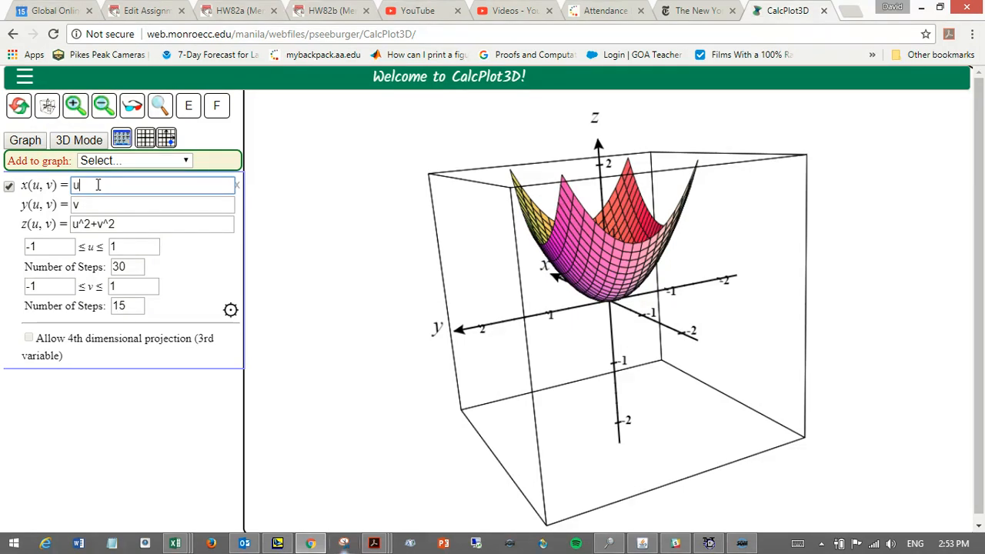
pyautogui.write('*cos(v')
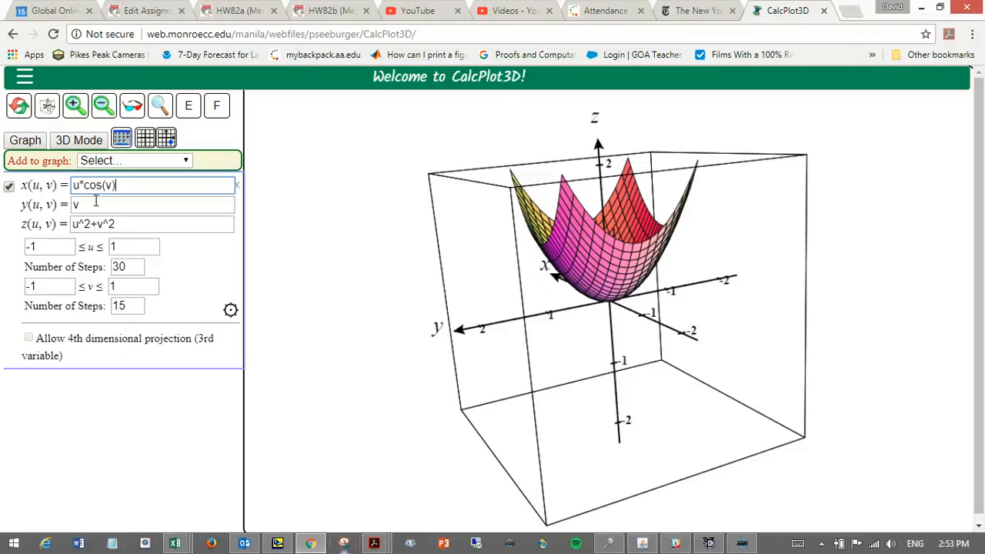
pyautogui.click(96, 202)
pyautogui.write('u*sin(v')
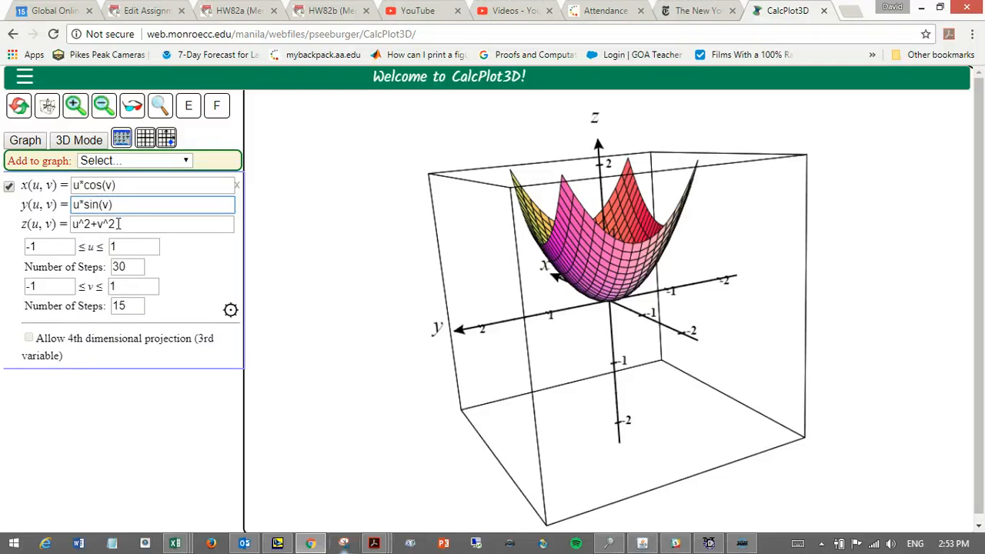
# Change the surface's z equation to u^2 and replot it.
pyautogui.click(118, 225)
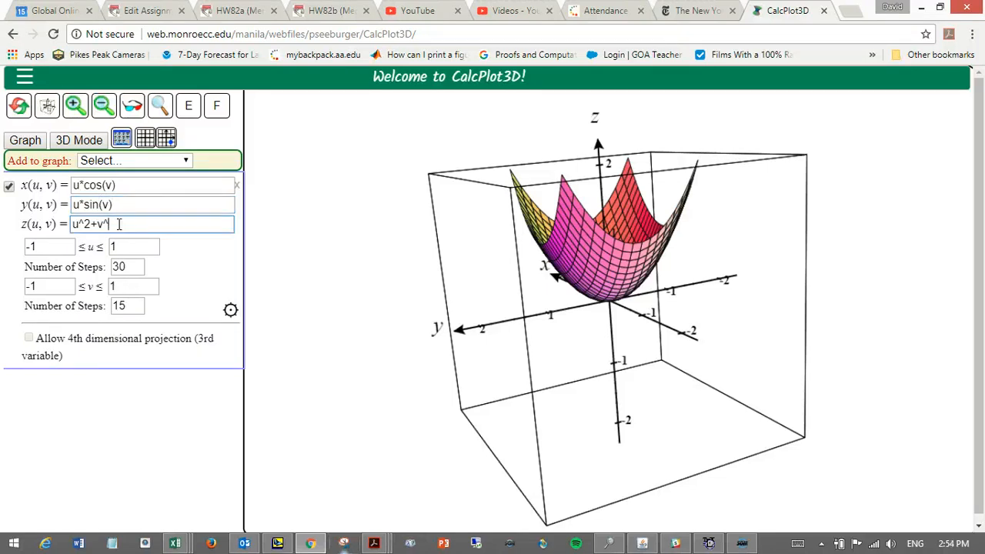
pyautogui.press('BackSpace')
pyautogui.press('BackSpace')
pyautogui.press('BackSpace')
pyautogui.press('BackSpace')
pyautogui.press('BackSpace')
pyautogui.write('^2')
pyautogui.press('Return')
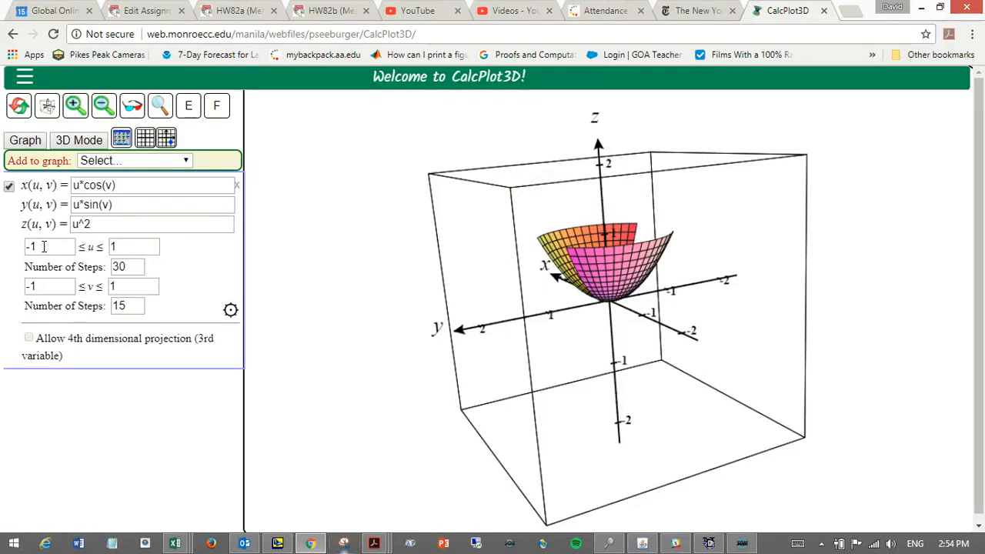
# Set the lower limit of u to 0 and replot the surface.
pyautogui.moveTo(44, 246); pyautogui.dragTo(24, 247)
pyautogui.write('0')
pyautogui.press('Return')
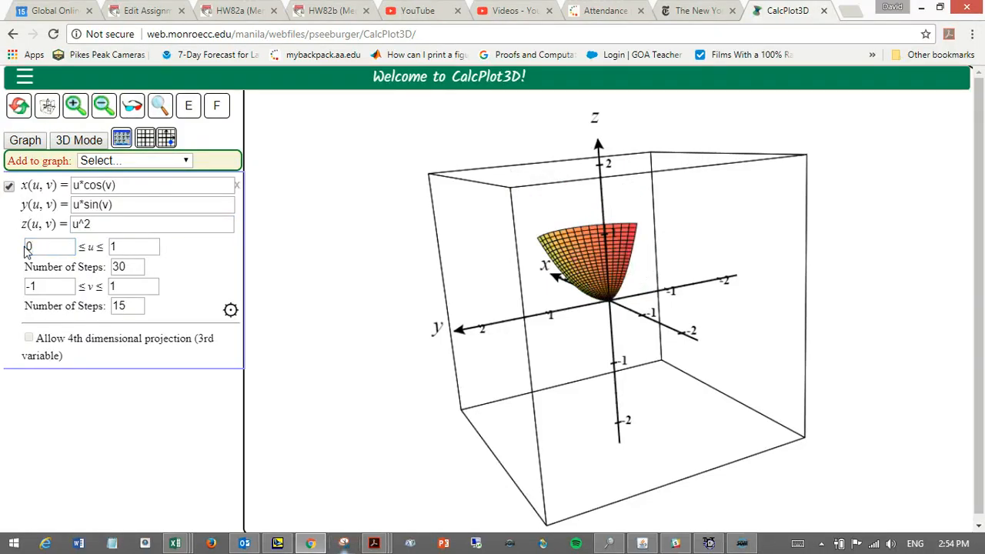
# Set the limits of v to 0 and 2*pi and replot the surface.
pyautogui.click(64, 281)
pyautogui.press('BackSpace')
pyautogui.write('0')
pyautogui.click(143, 286)
pyautogui.write('2*pi')
pyautogui.press('Return')
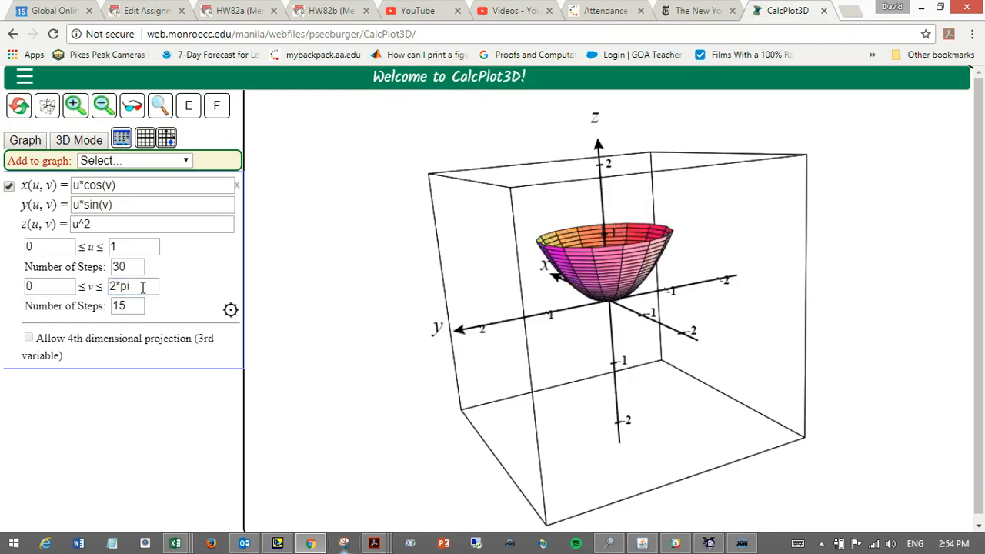
# Set the number of steps for v to 30 and replot the surface.
pyautogui.moveTo(589, 251); pyautogui.dragTo(617, 276)
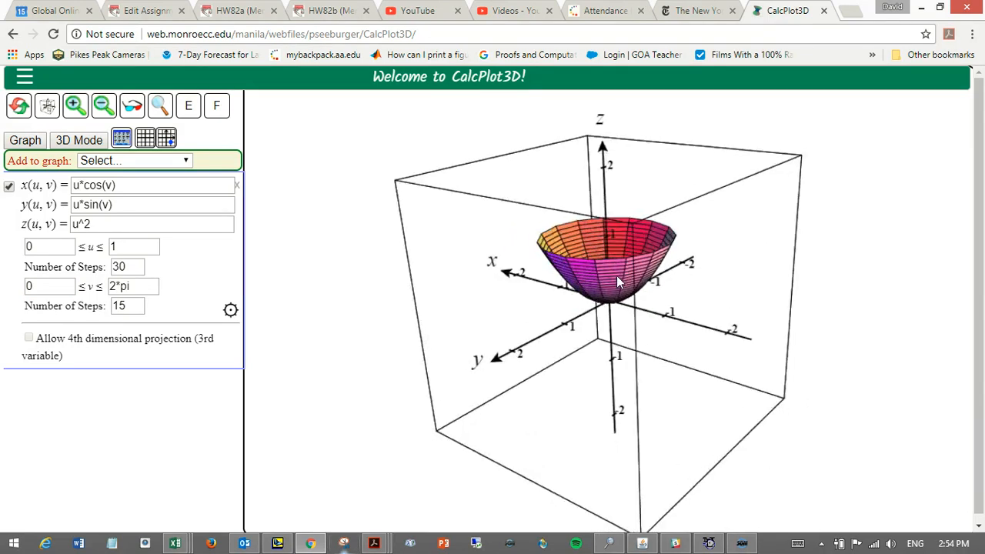
pyautogui.click(131, 305)
pyautogui.press('BackSpace')
pyautogui.write('30')
pyautogui.press('Return')
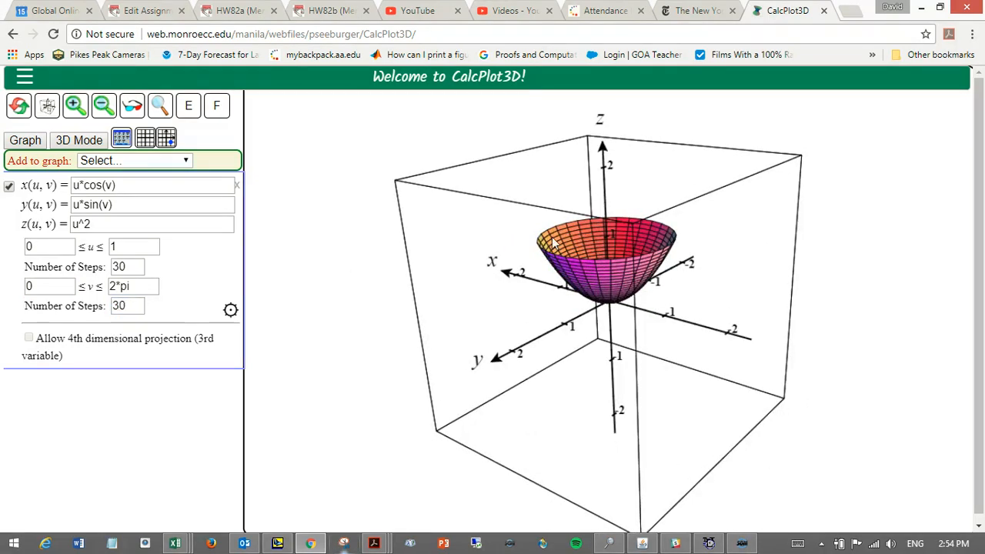
# Examine how the x, y and z equations of the paraboloid relate through u and v, comparing the cosine and sine terms with u^2.
pyautogui.moveTo(576, 240)
pyautogui.mouseDown()
pyautogui.moveTo(589, 239)
pyautogui.moveTo(580, 254)
pyautogui.moveTo(573, 249)
pyautogui.moveTo(619, 249)
pyautogui.moveTo(591, 230)
pyautogui.mouseUp()
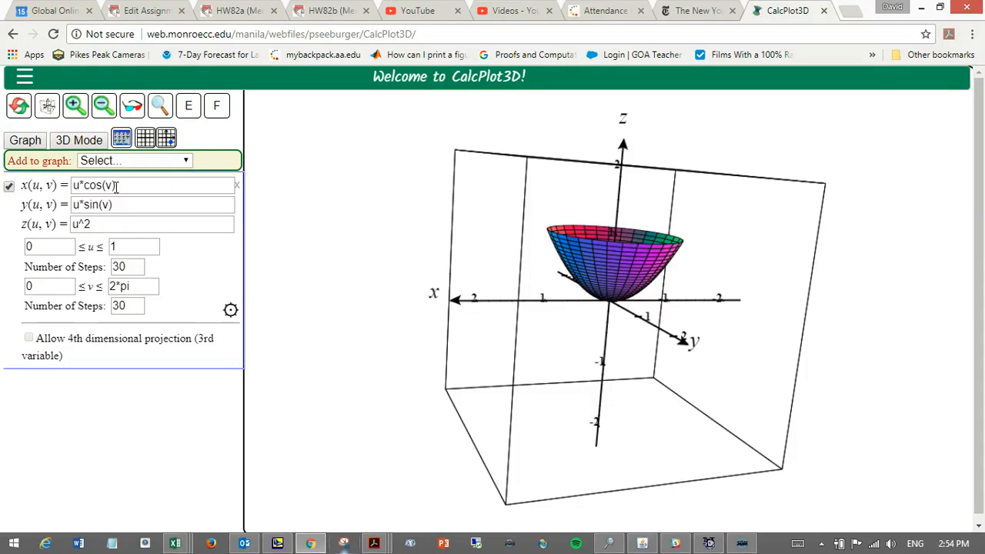
pyautogui.click(101, 225)
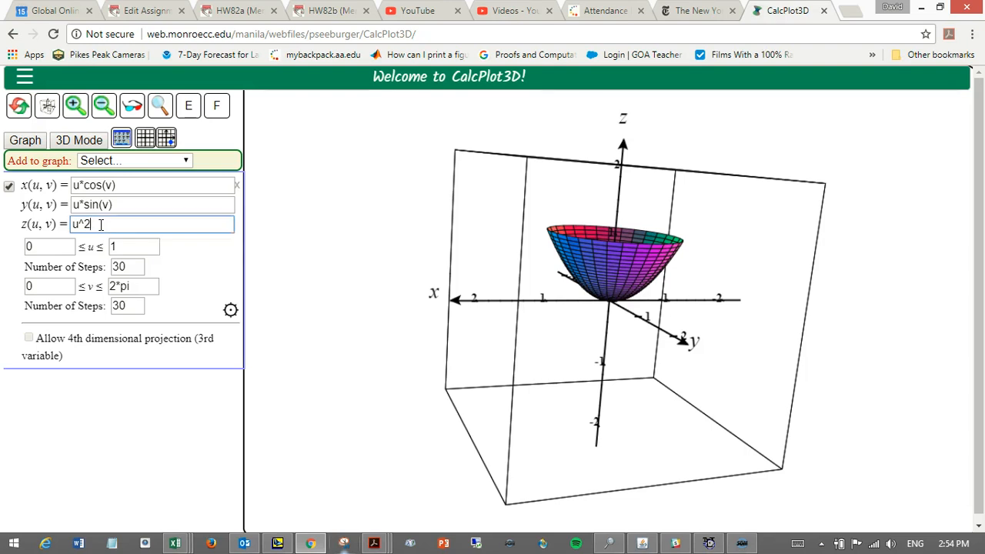
pyautogui.click(80, 185)
pyautogui.click(80, 205)
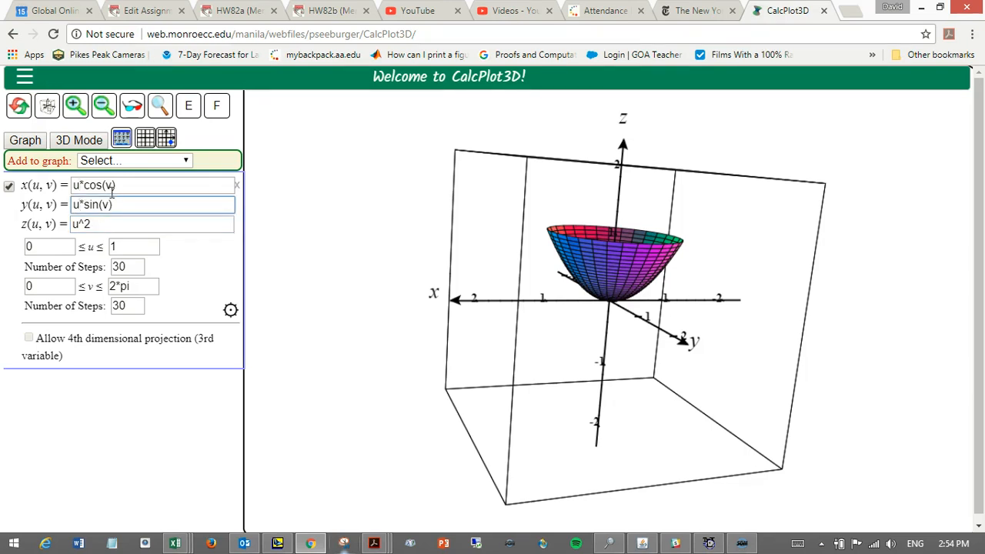
pyautogui.scroll(-1, 74, 192)
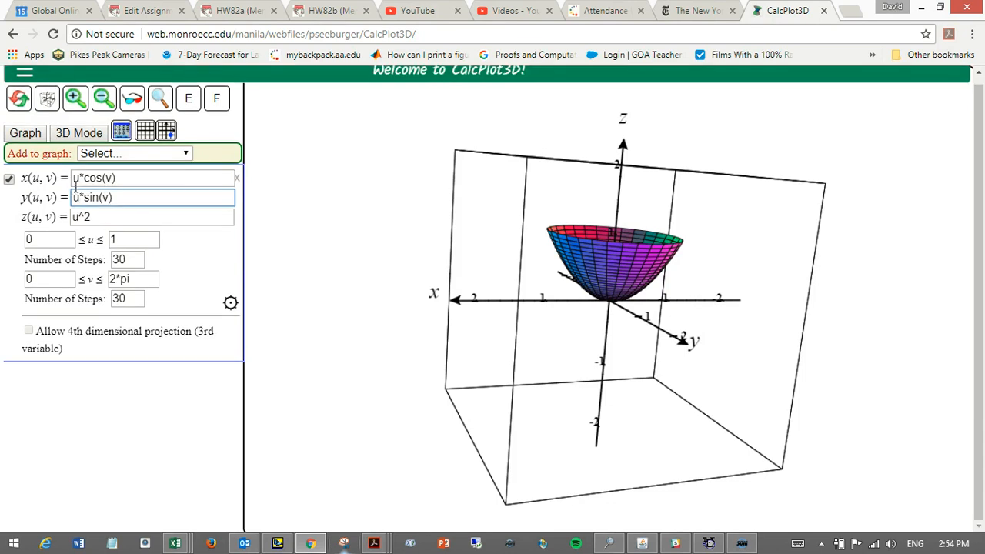
pyautogui.click(118, 178)
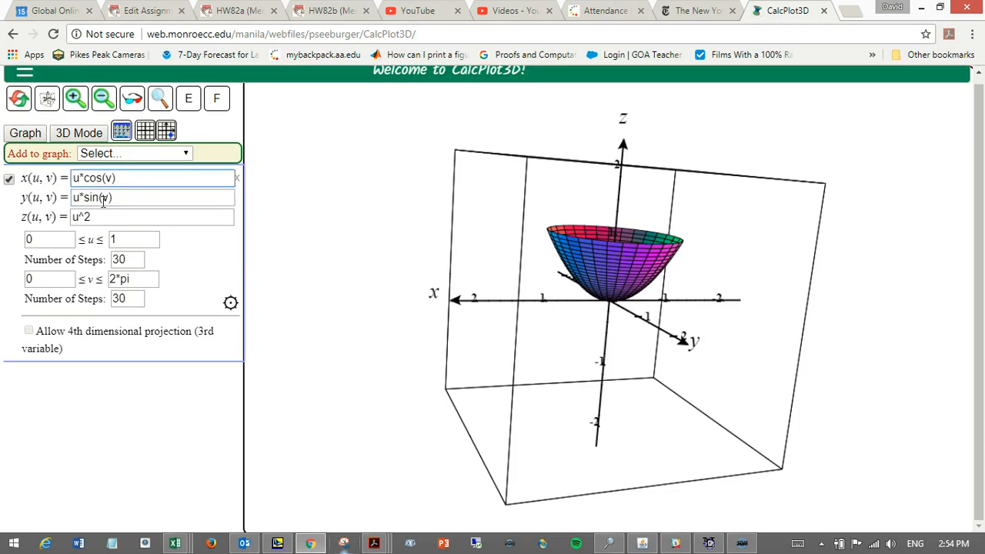
pyautogui.moveTo(97, 218); pyautogui.dragTo(71, 218)
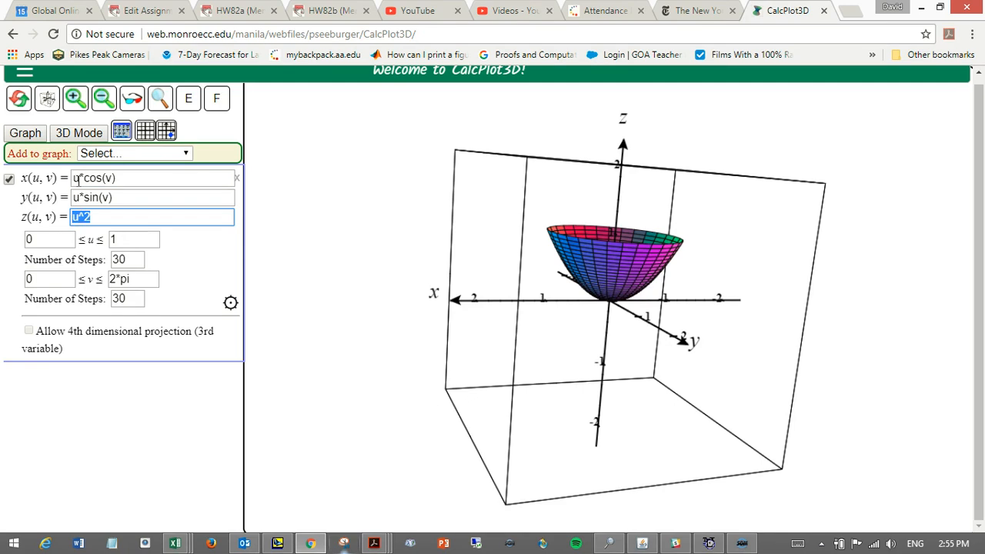
pyautogui.click(119, 198)
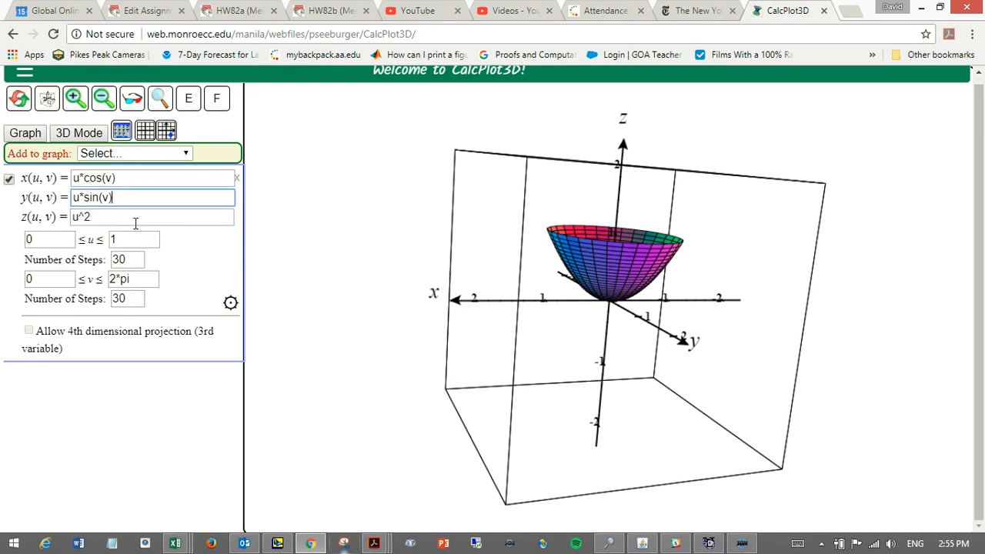
pyautogui.click(114, 179)
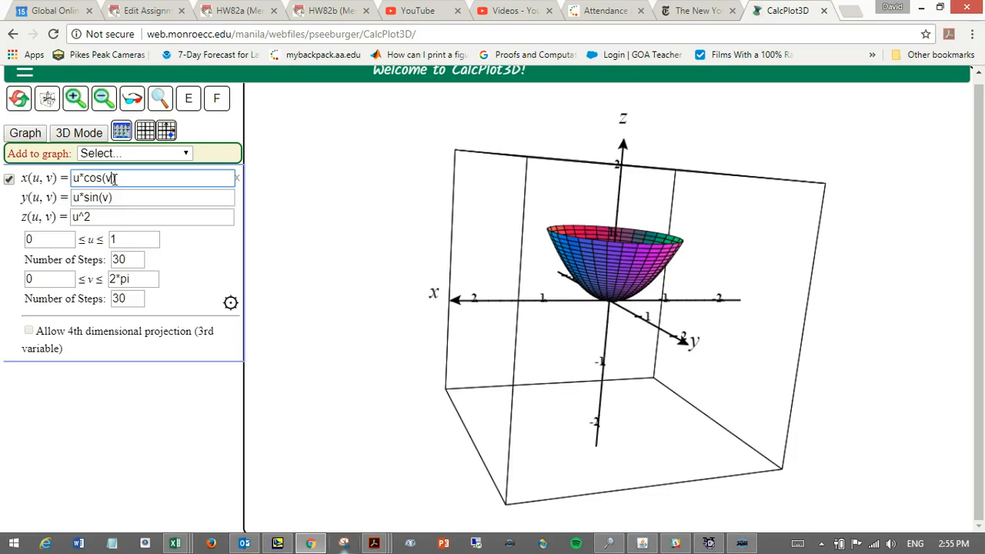
pyautogui.click(110, 198)
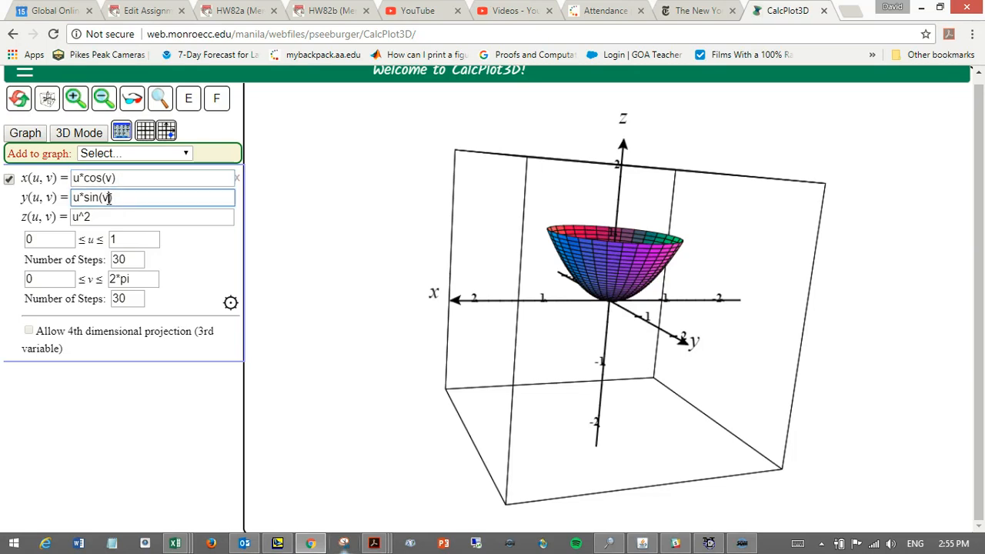
pyautogui.click(80, 178)
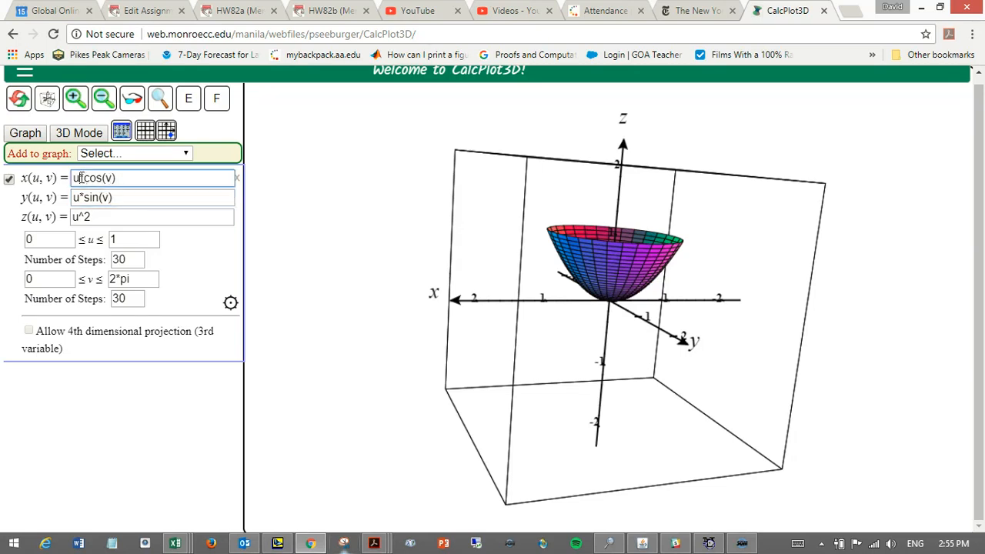
pyautogui.click(80, 198)
pyautogui.click(80, 176)
pyautogui.click(80, 197)
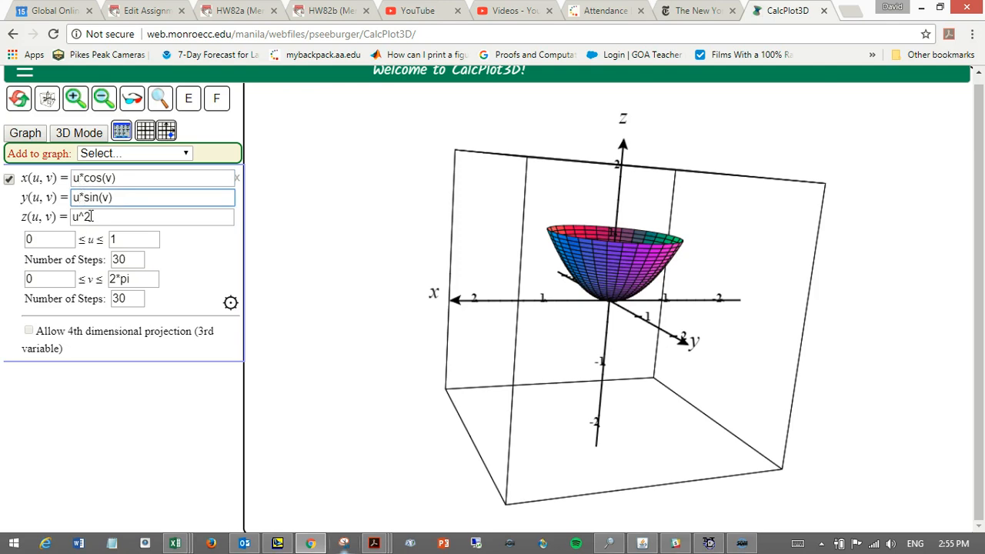
pyautogui.click(94, 217)
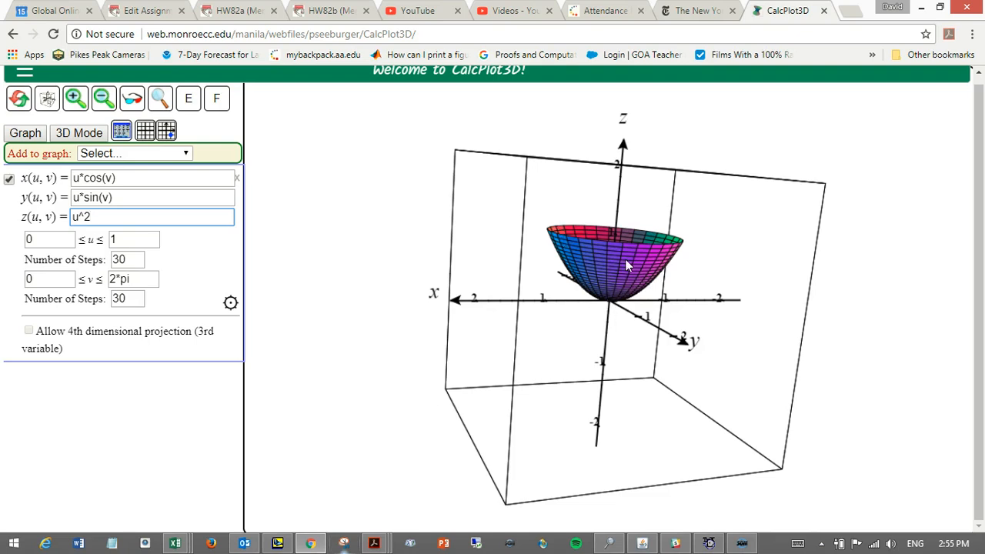
# Inspect the paraboloid and its polar grid lines from directly above and from the side.
pyautogui.moveTo(626, 260); pyautogui.dragTo(634, 322)
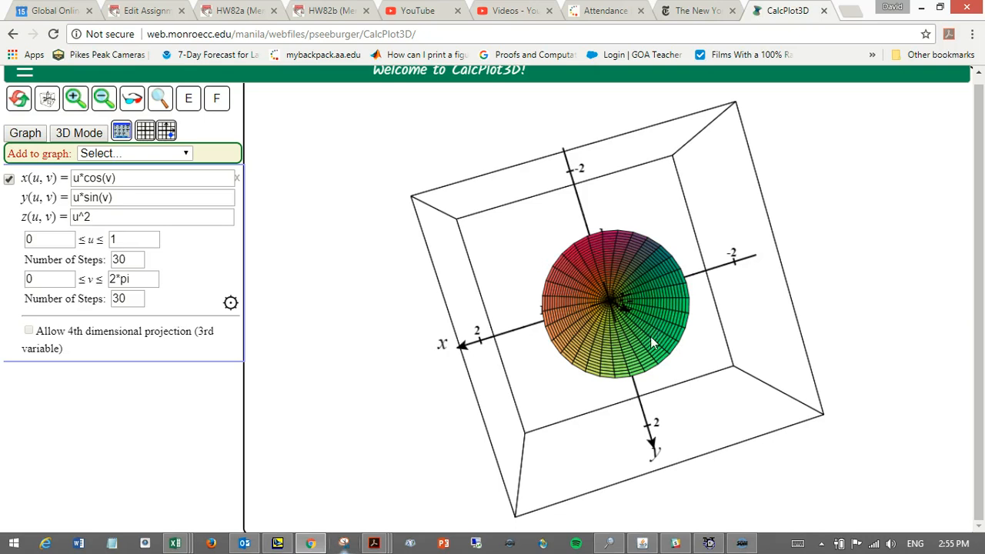
pyautogui.moveTo(656, 368); pyautogui.dragTo(672, 276)
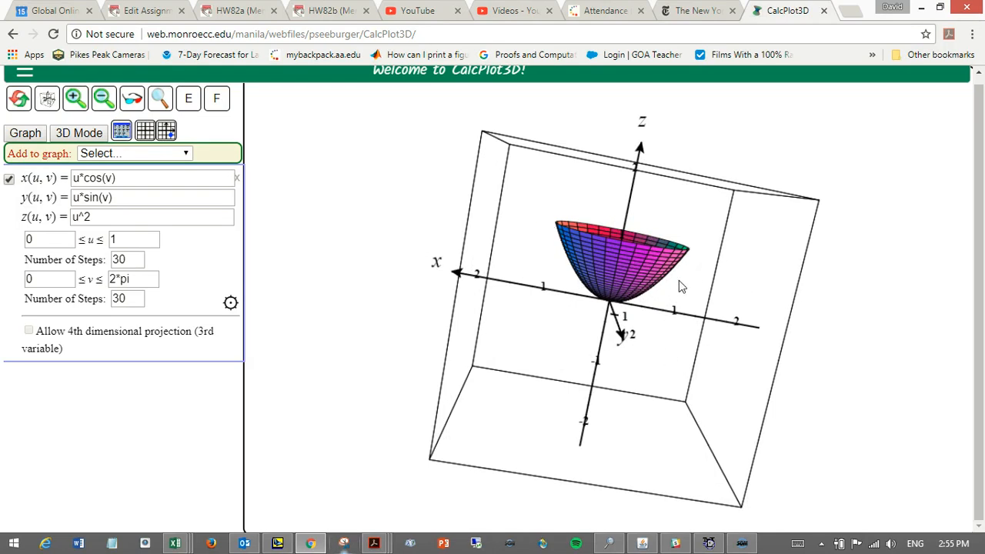
pyautogui.moveTo(686, 253); pyautogui.dragTo(656, 283)
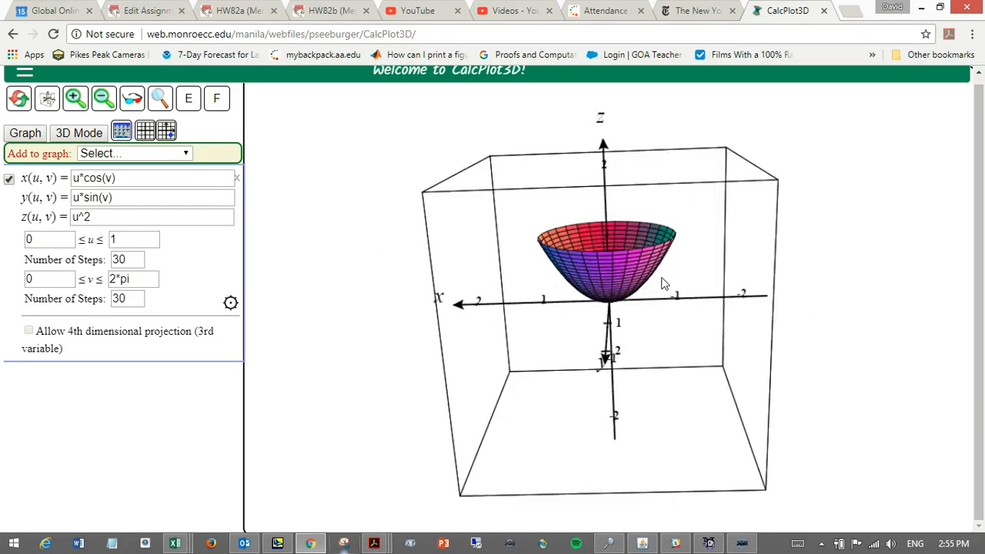
pyautogui.moveTo(660, 276); pyautogui.dragTo(661, 269)
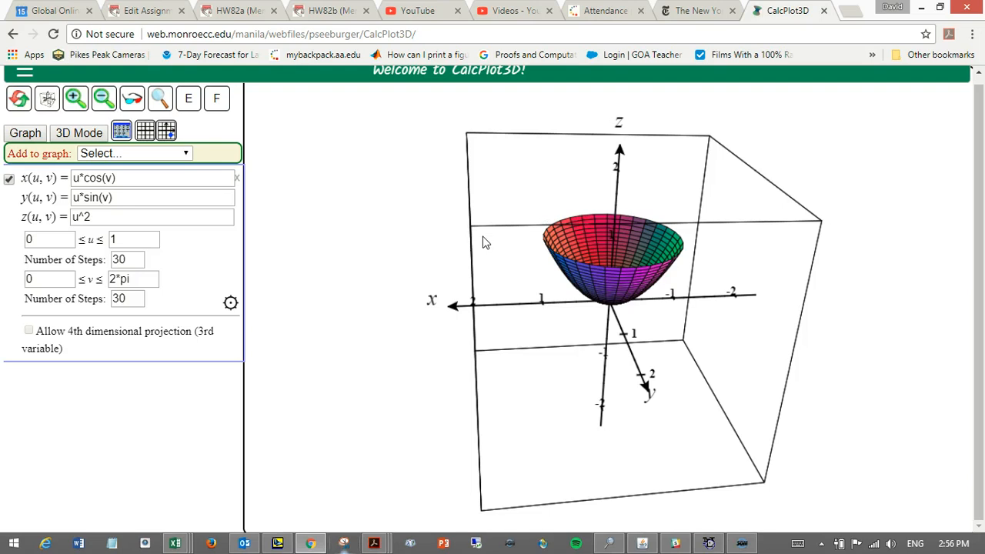
pyautogui.click(743, 544)
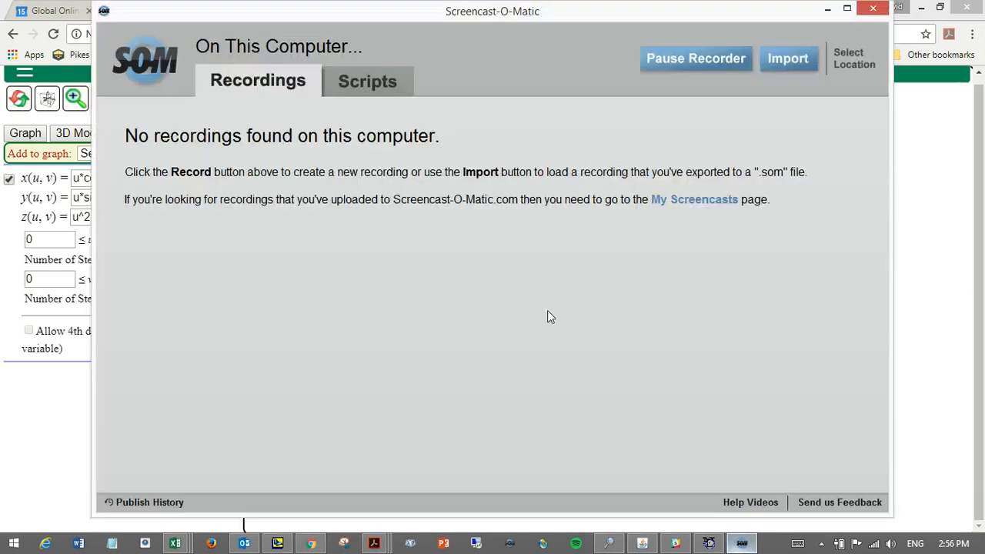